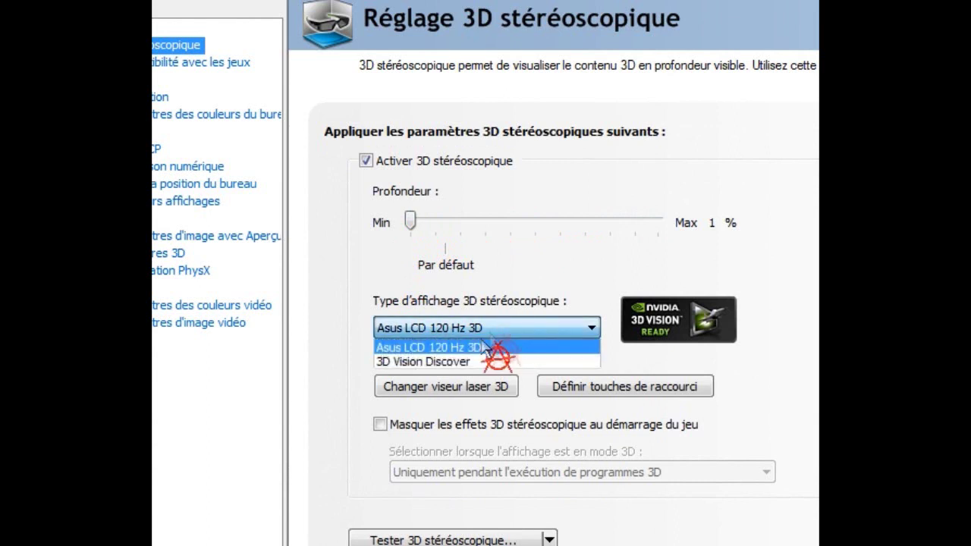
Keep Asus LCD 120 Hz 3D as the stereoscopic display type and open the Windows screen resolution settings
click(487, 347)
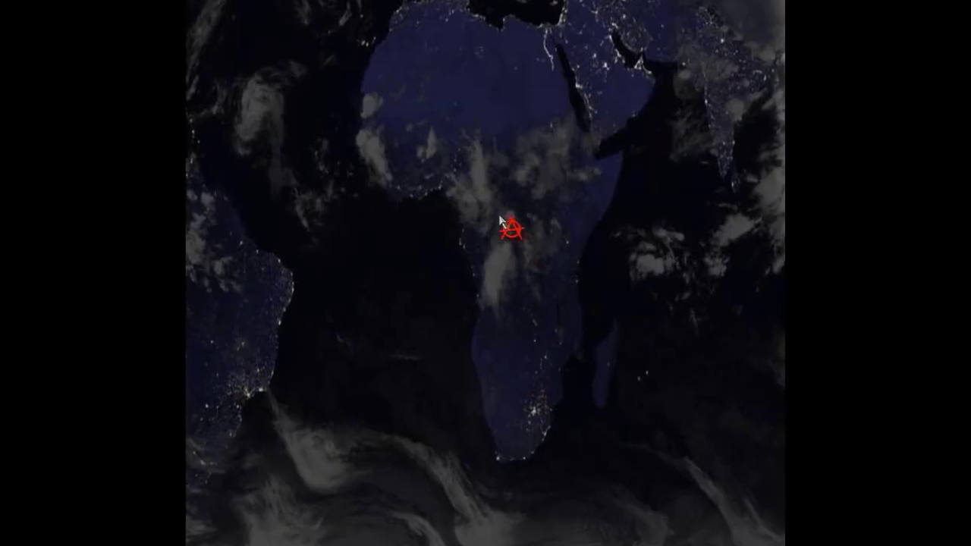
right_click(498, 218)
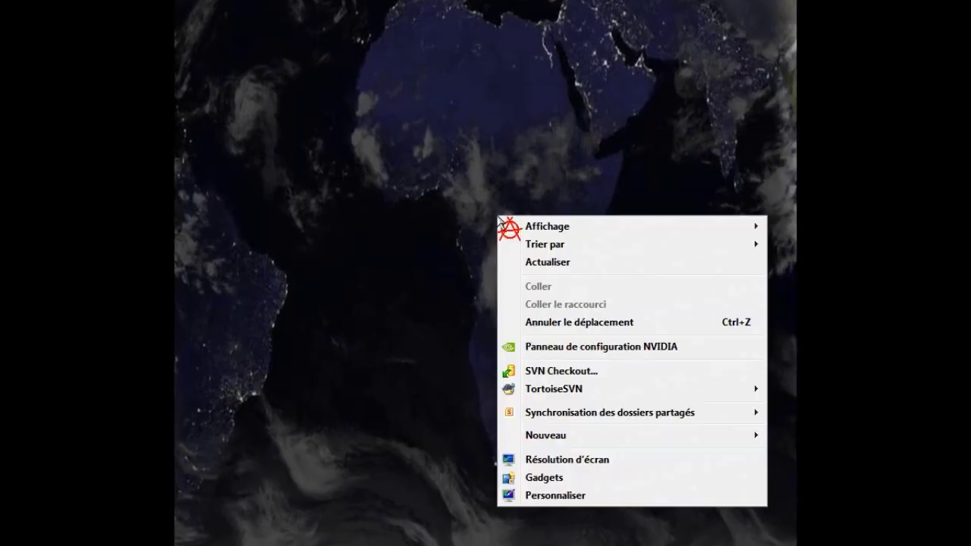
click(550, 500)
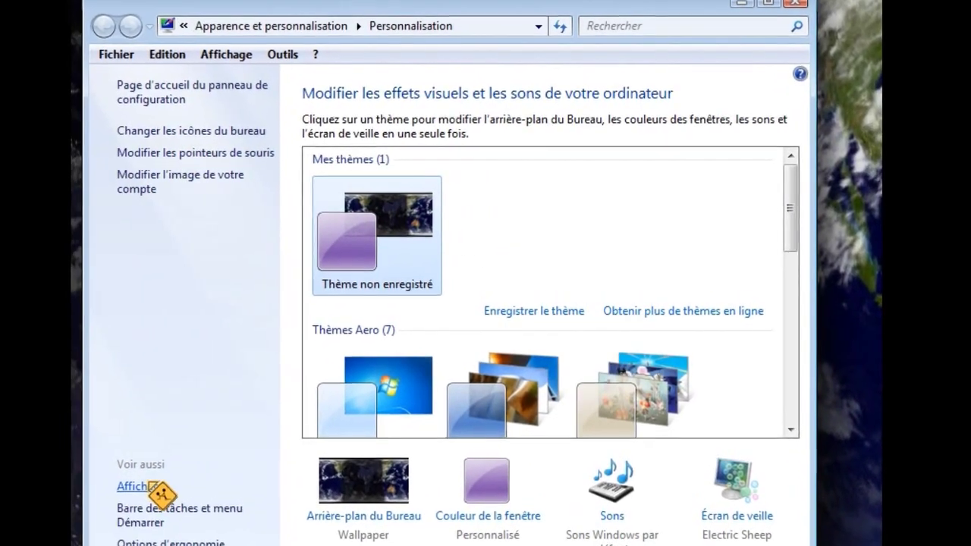
click(170, 467)
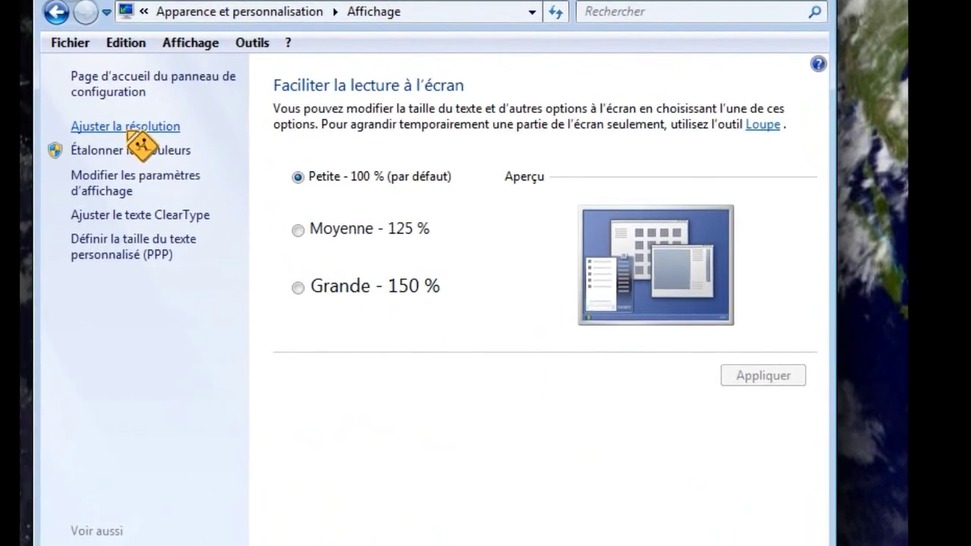
click(161, 130)
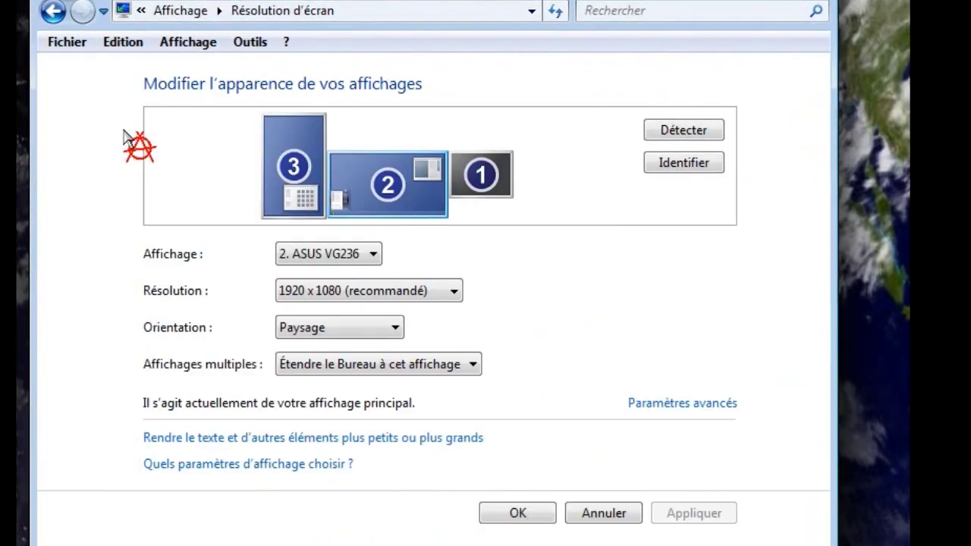
Check the settings of displays 3 (HP w2207), 2 (ASUS VG236) and 1 (SMD ST1080) in turn
click(289, 131)
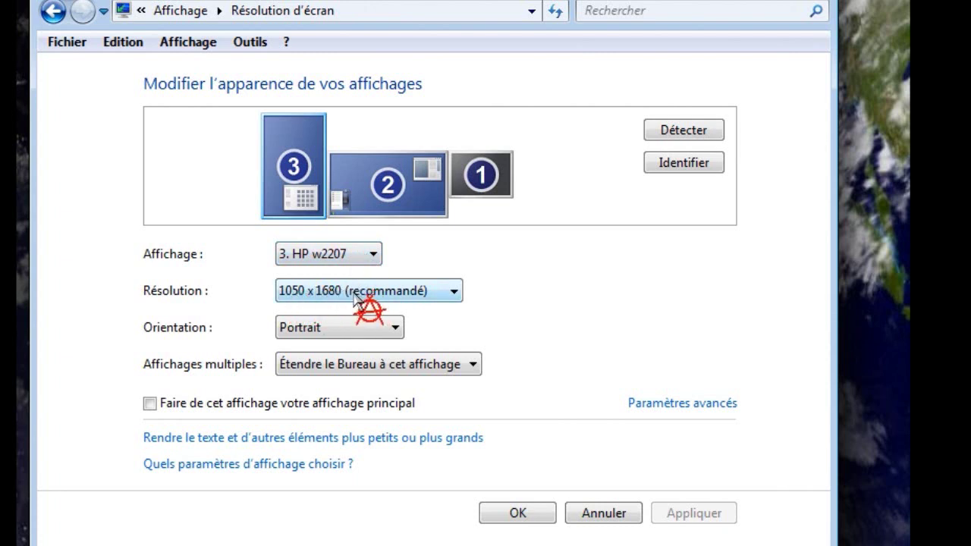
click(365, 183)
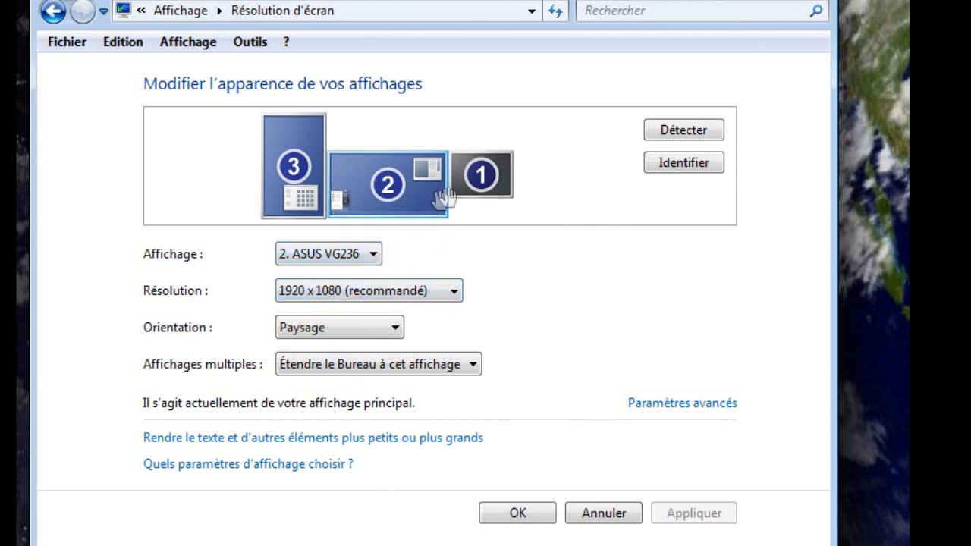
click(480, 176)
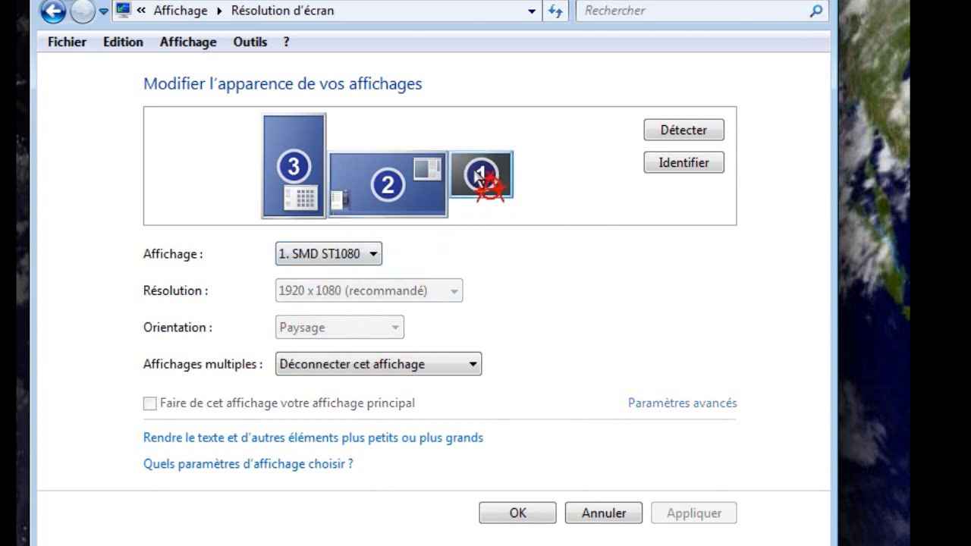
click(362, 257)
click(361, 257)
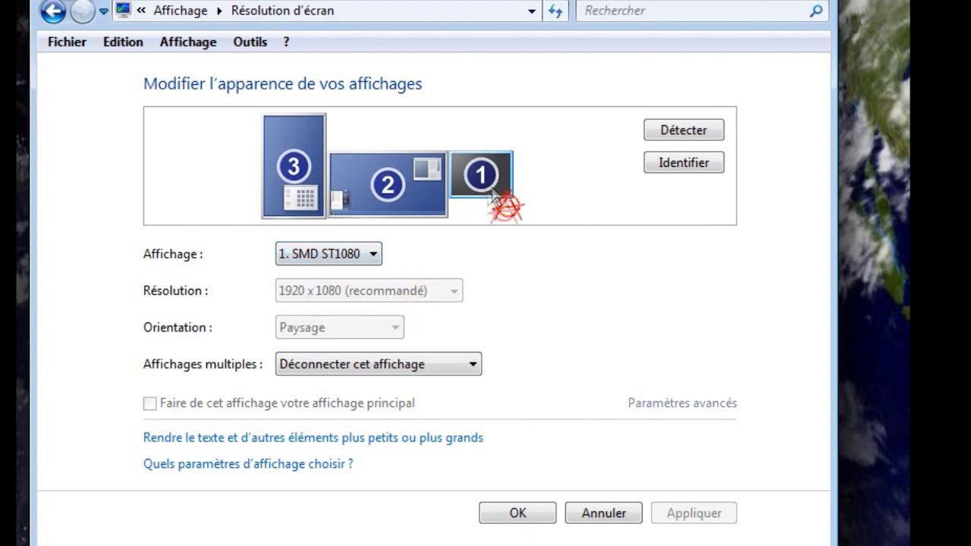
Extend the desktop to display 1 (SMD ST1080), apply the change and keep the new display configuration
click(337, 365)
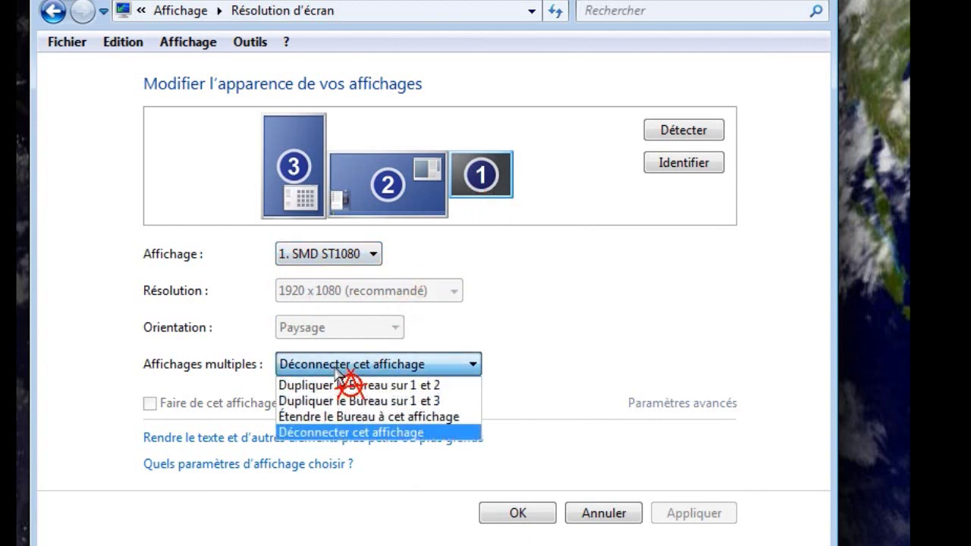
click(394, 420)
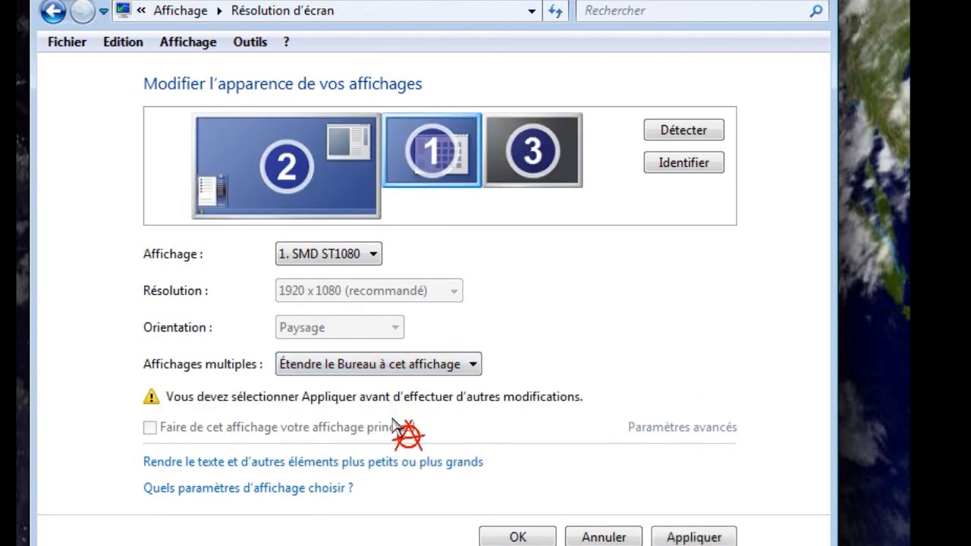
click(314, 168)
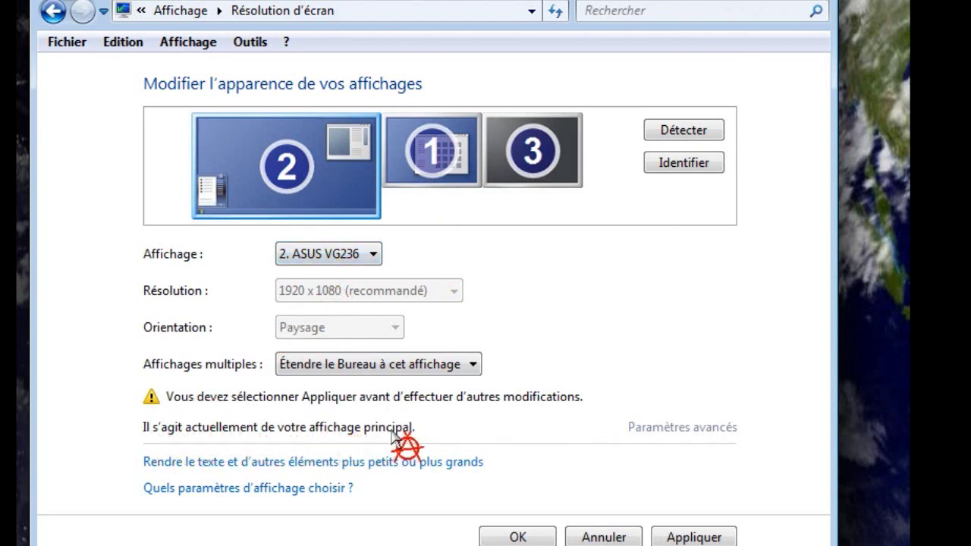
click(432, 163)
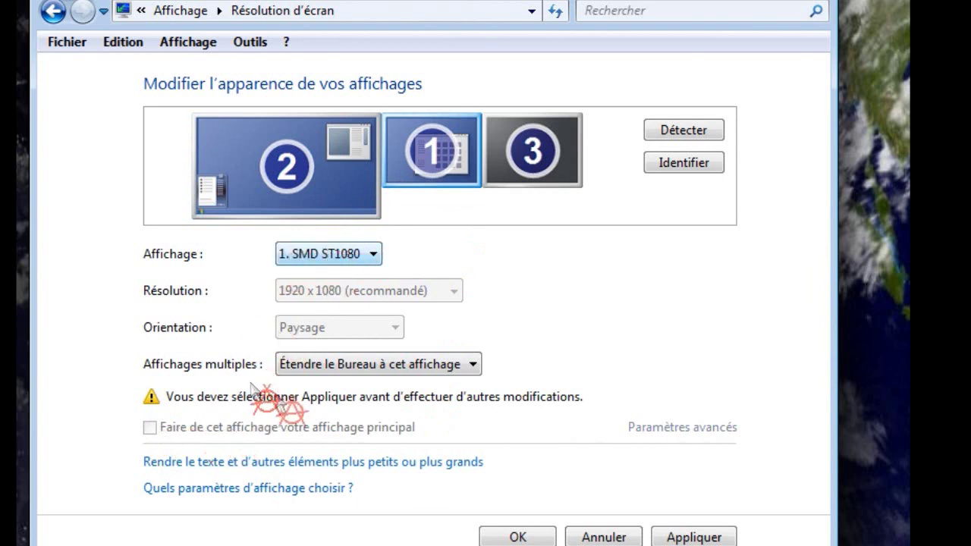
click(693, 537)
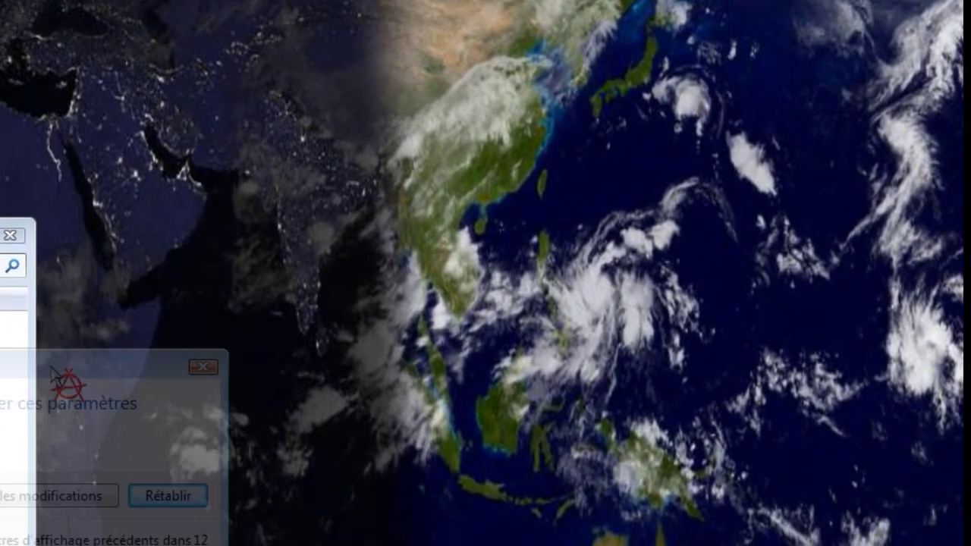
click(409, 395)
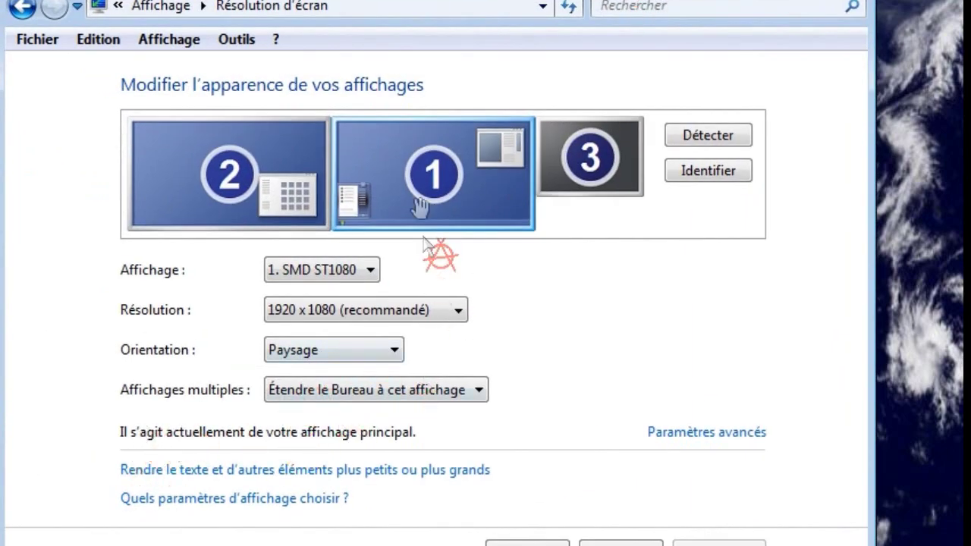
Compare the available resolutions of display 2 (ASUS VG236) and display 1 (SMD ST1080)
click(226, 215)
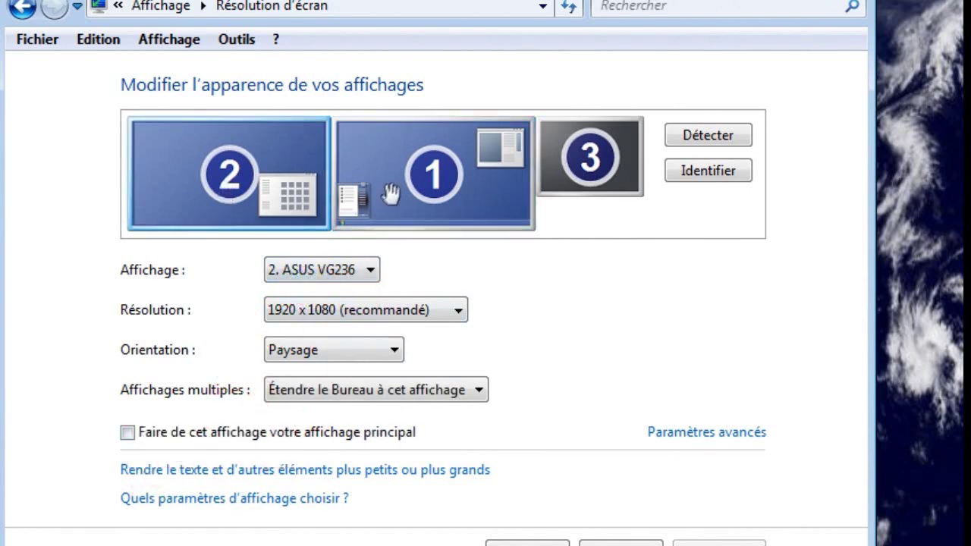
click(383, 232)
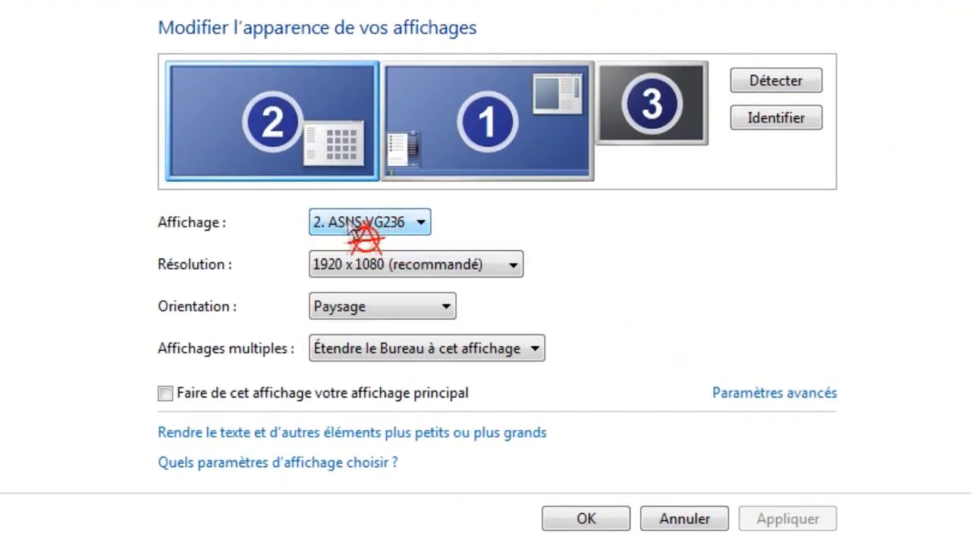
click(422, 265)
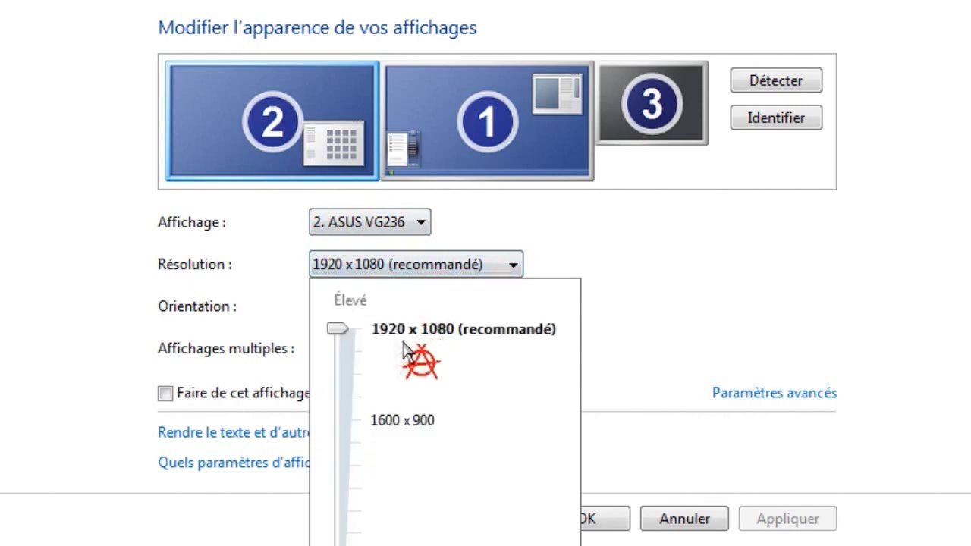
click(475, 265)
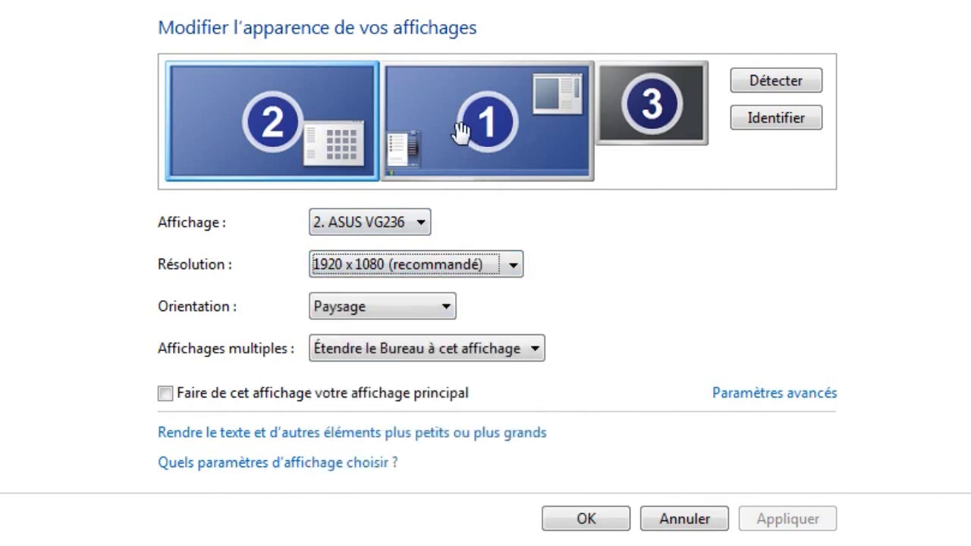
click(459, 132)
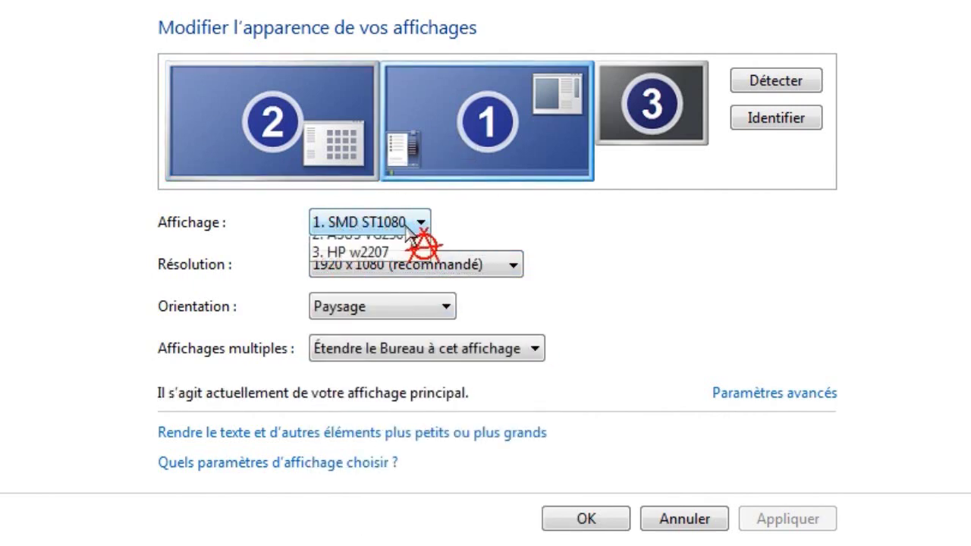
click(407, 263)
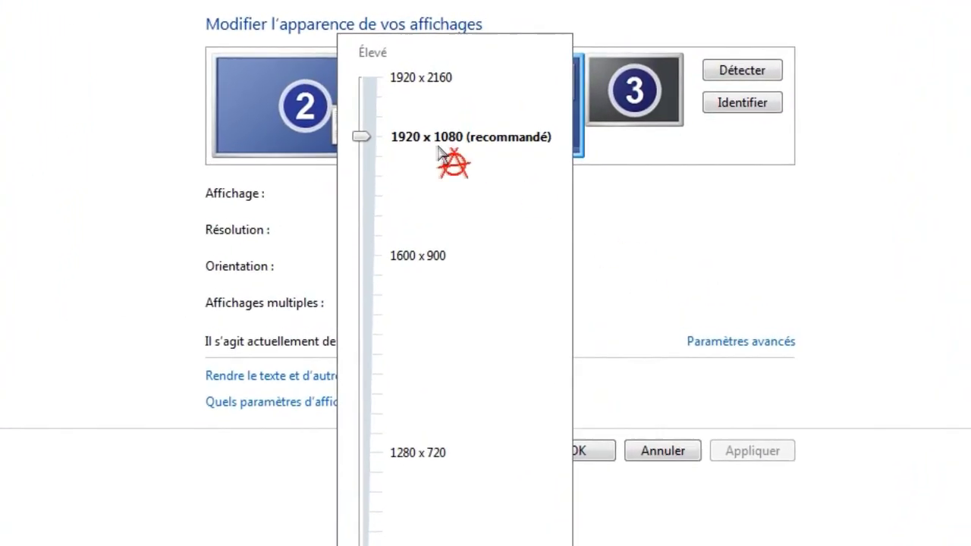
click(680, 256)
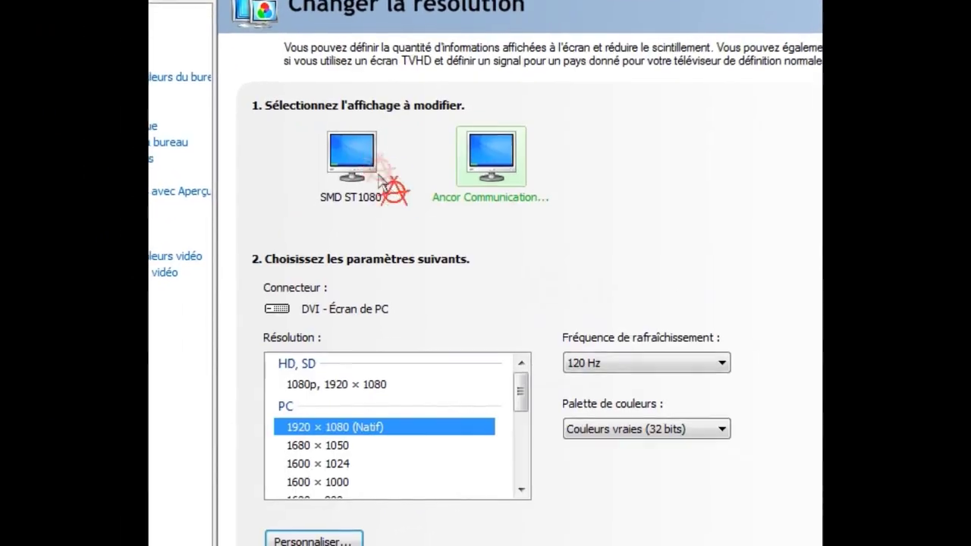
In the NVIDIA Control Panel resolution settings, check the Ancor Communications display and select SMD ST1080 as the display to modify
click(345, 163)
click(497, 156)
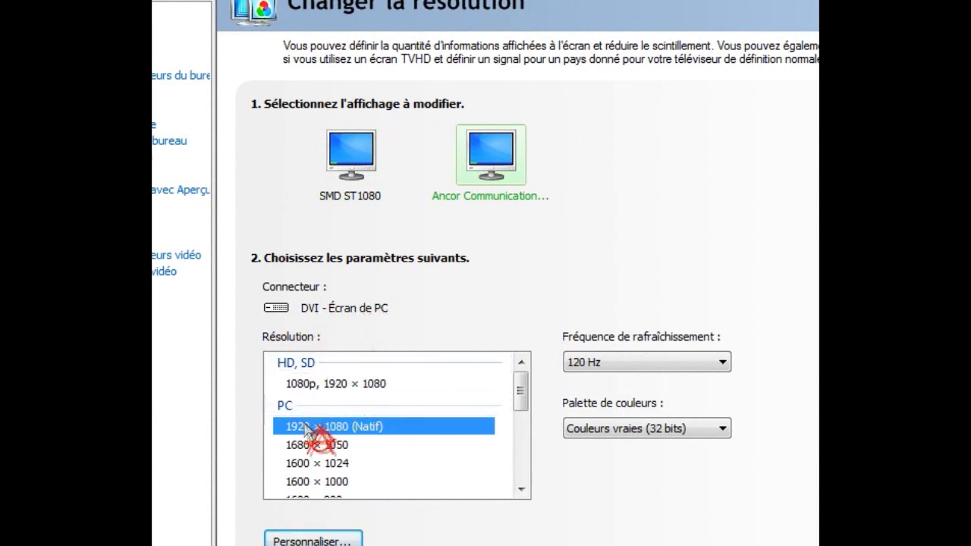
click(362, 164)
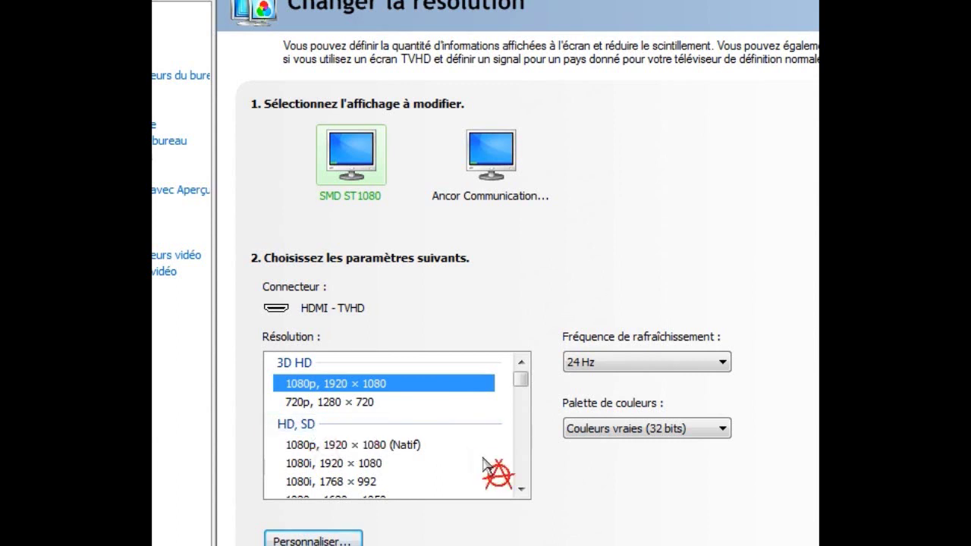
Look through the resolutions offered for the SMD ST1080 and select 1920 × 2160
click(521, 489)
click(520, 489)
click(521, 490)
click(521, 490)
click(521, 489)
click(520, 490)
click(520, 489)
click(521, 489)
click(521, 490)
click(521, 489)
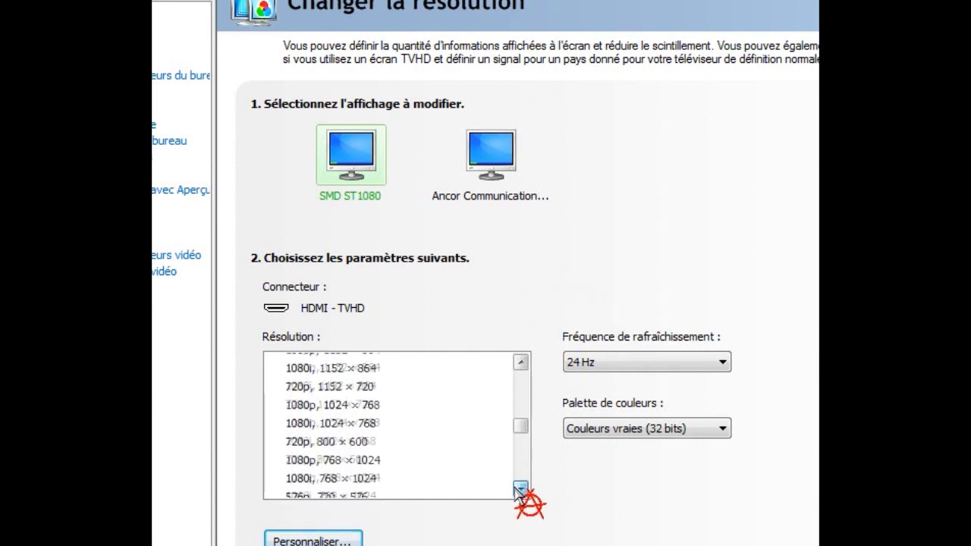
click(516, 489)
click(517, 488)
click(517, 489)
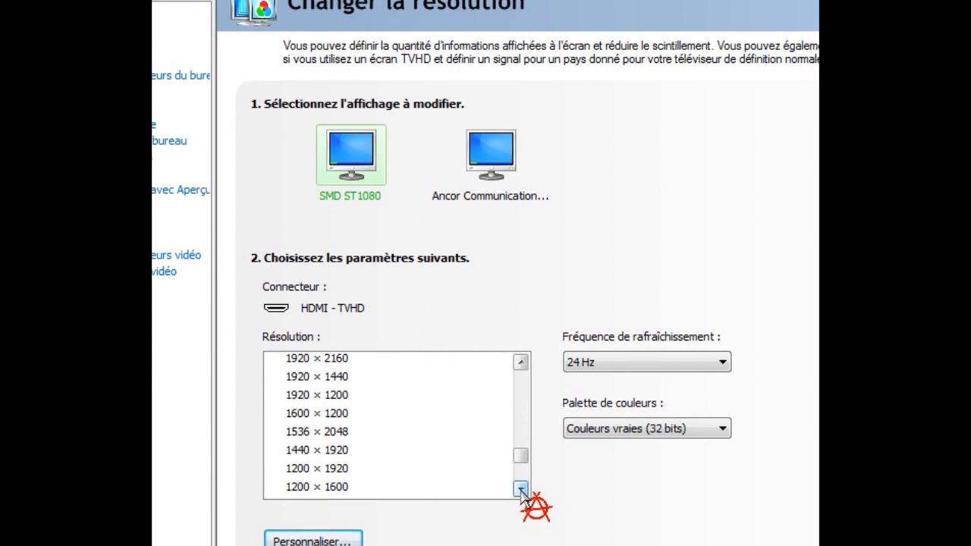
click(320, 362)
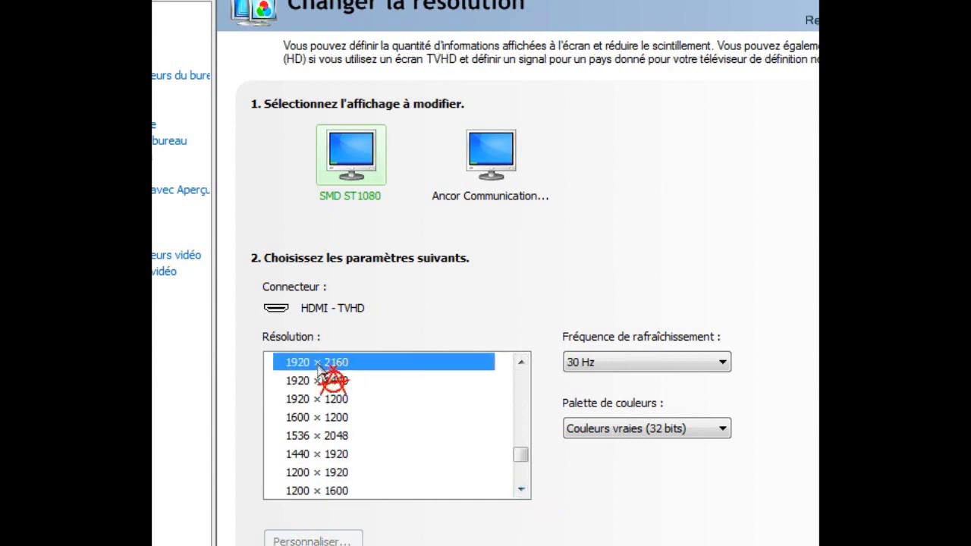
Select the 3D HD resolution 1080p, 1920 × 1080 for the SMD ST1080 and check its refresh rate options
click(521, 490)
click(520, 490)
click(521, 490)
click(520, 490)
click(520, 489)
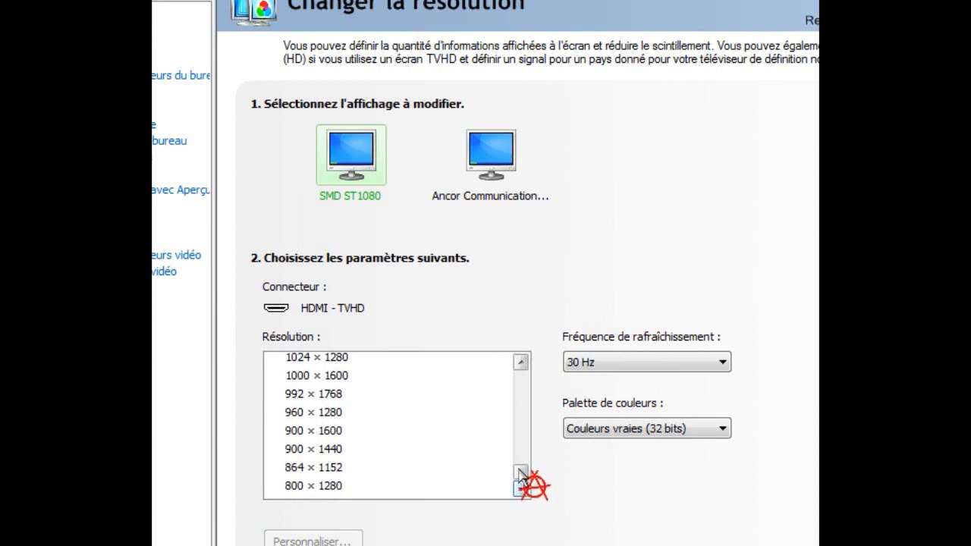
drag(521, 473, 521, 382)
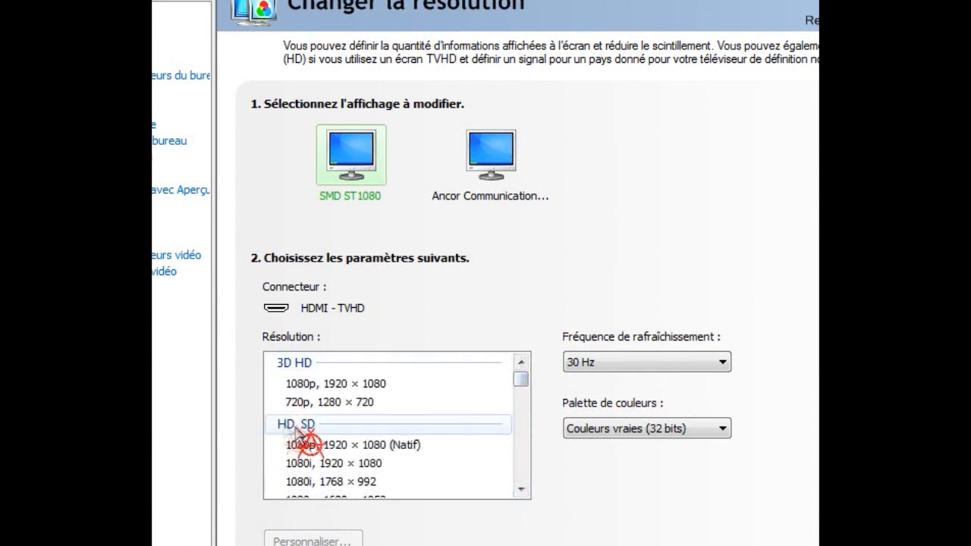
click(339, 385)
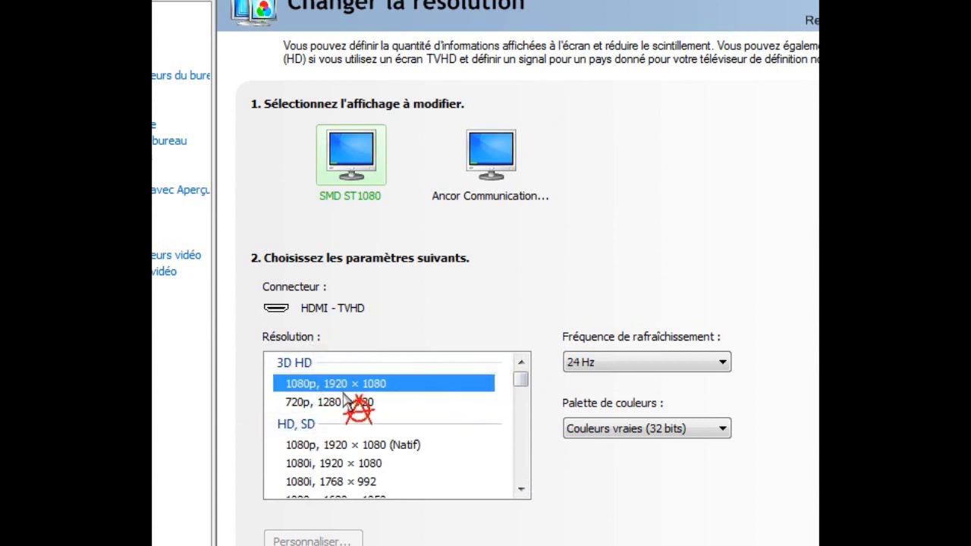
click(634, 363)
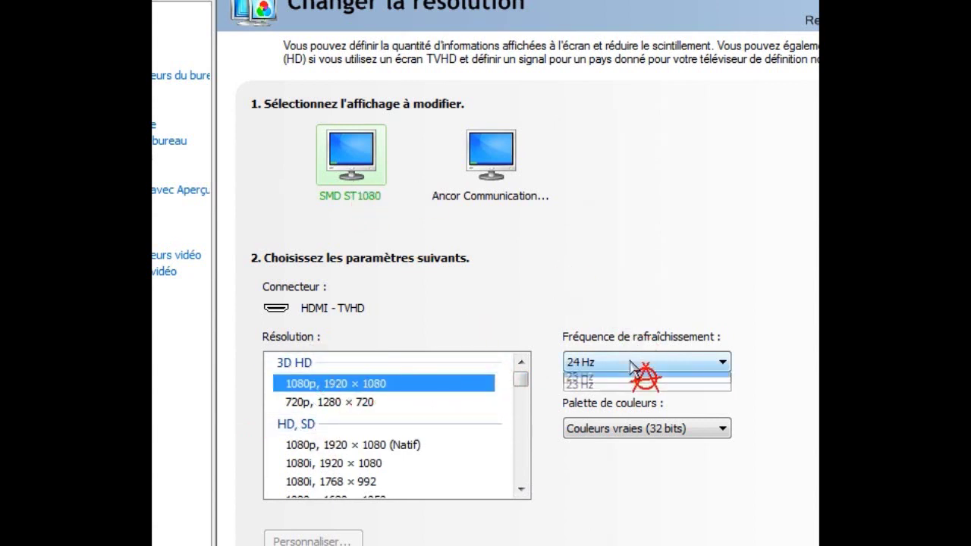
click(634, 376)
Select the 3D HD resolution 720p, 1280 × 720 and check its refresh rate and colour palette options
click(328, 402)
click(611, 365)
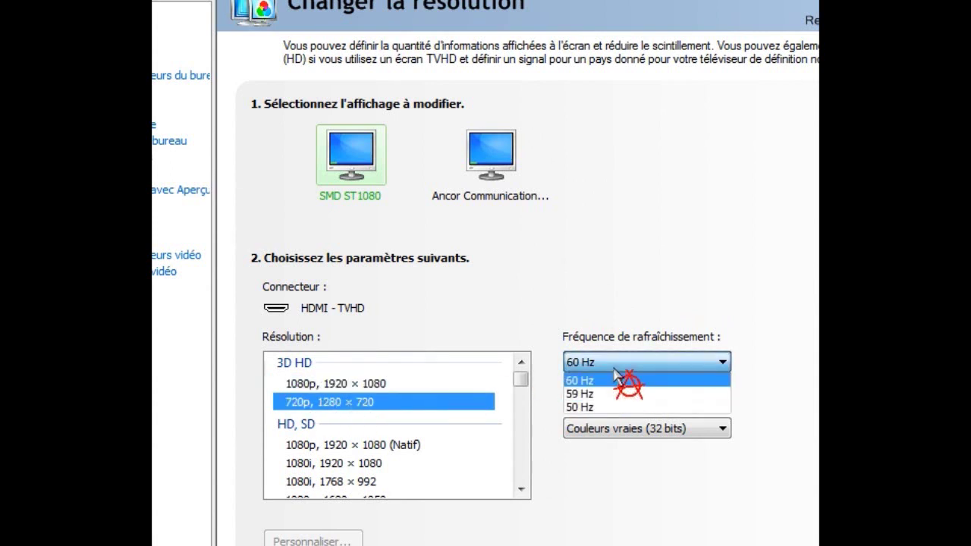
click(577, 364)
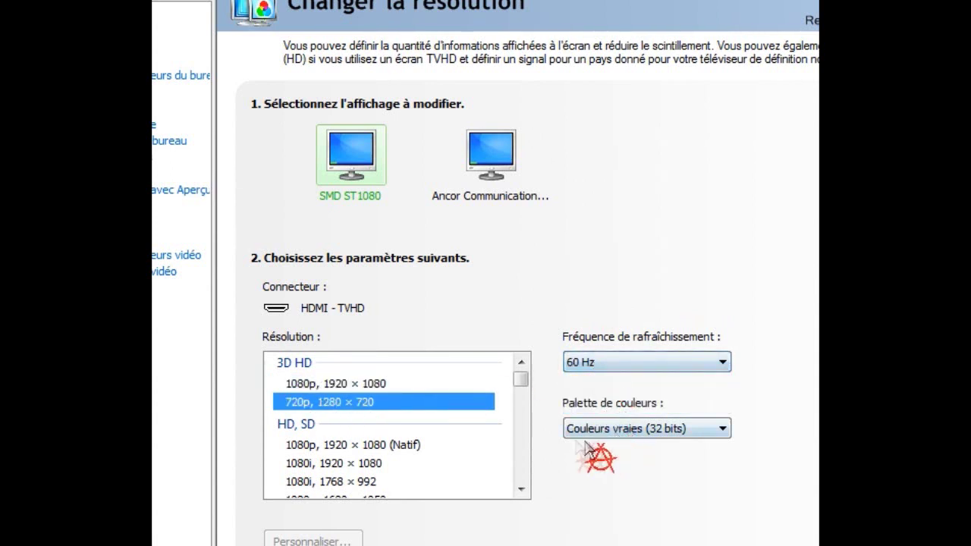
click(646, 427)
click(641, 445)
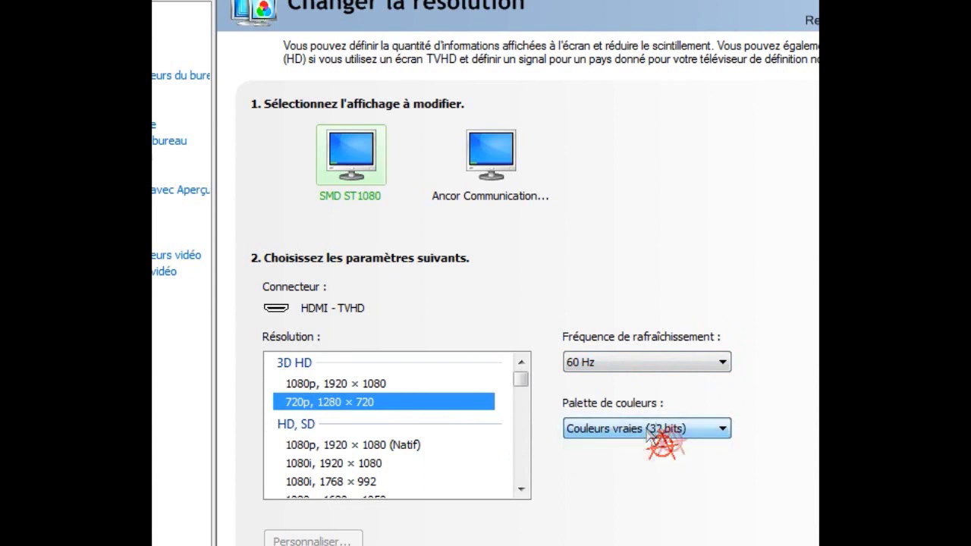
Check the colour palette options of 3D HD 1080p, 1920 × 1080 and the refresh rate options of HD 1080p, 1920 × 1080 (Natif)
click(340, 385)
click(679, 429)
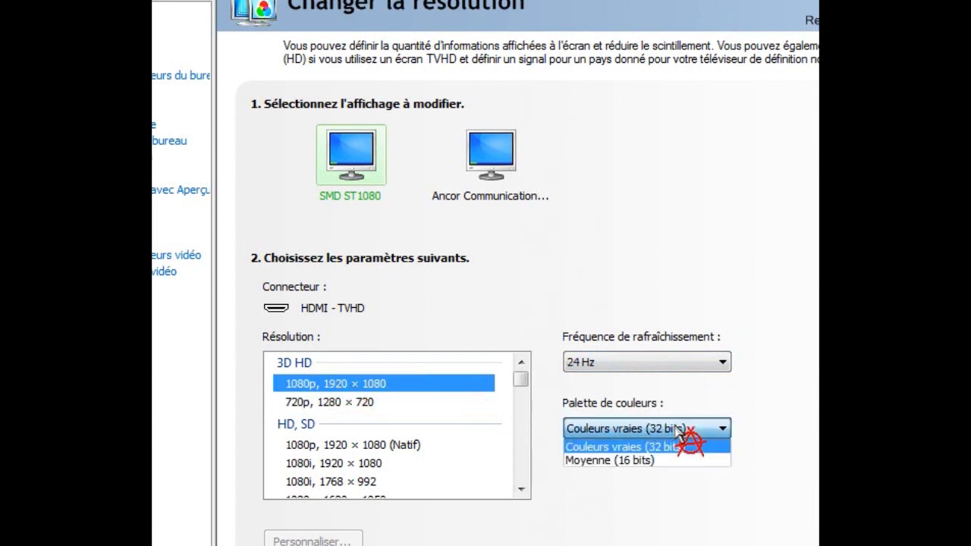
click(686, 441)
click(319, 446)
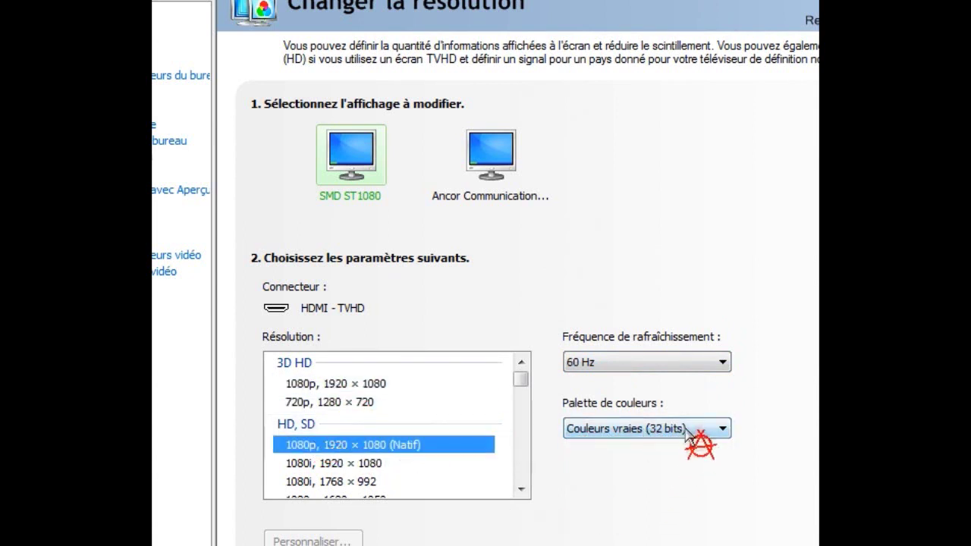
click(624, 357)
click(630, 362)
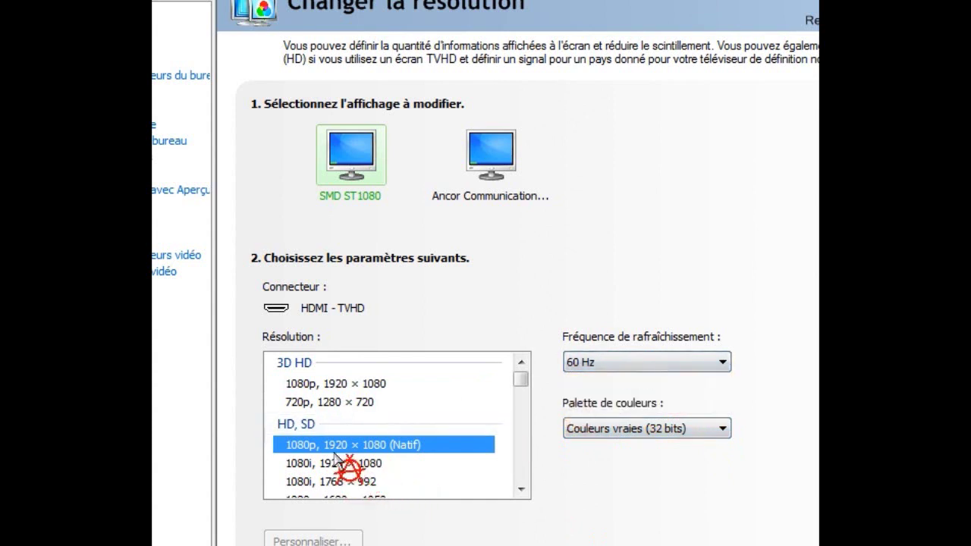
Select the lowest listed PC resolution, 800 × 1280, for the SMD ST1080 and check its refresh rate options
drag(520, 383, 523, 521)
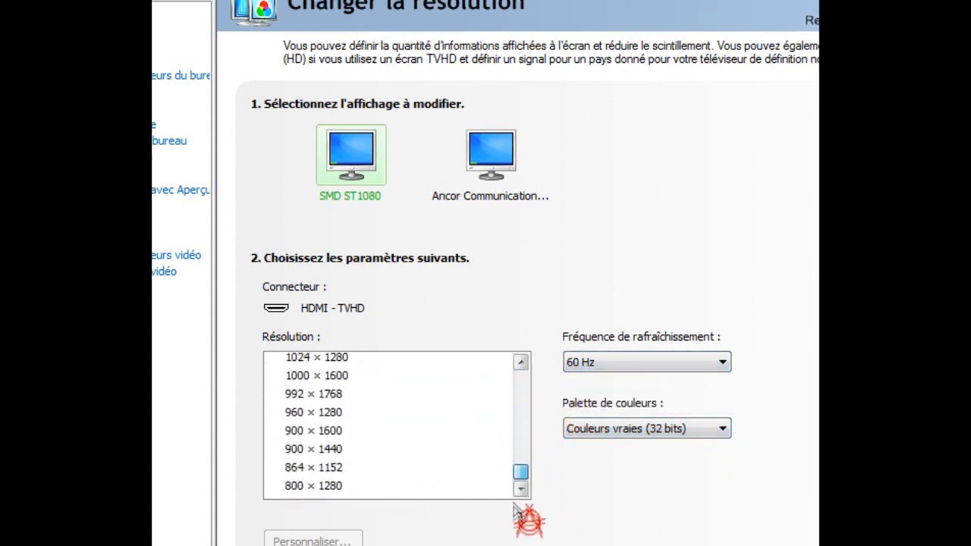
click(328, 486)
click(620, 363)
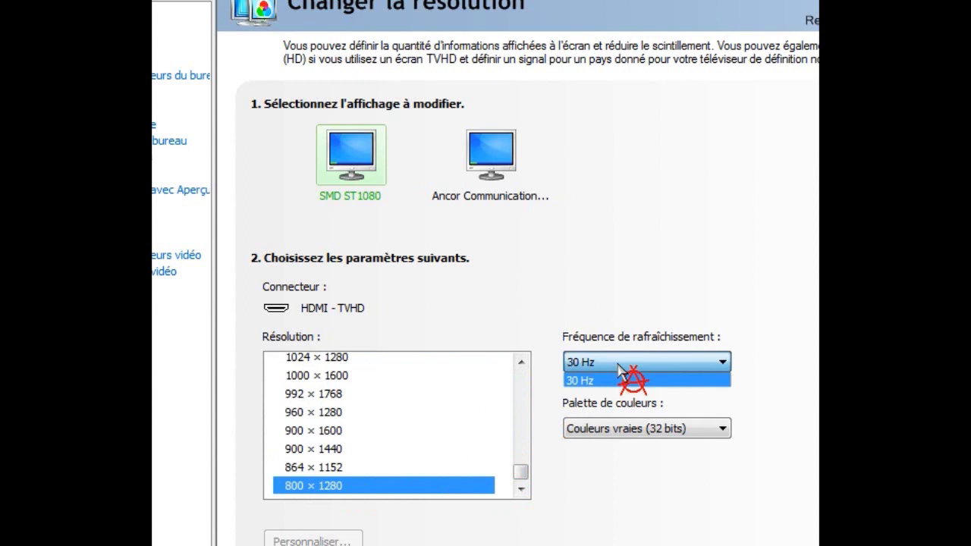
click(618, 364)
Check the refresh rate options among the PC resolutions and select 1920 × 2160 for the SMD ST1080
scroll(510, 463, up, 5)
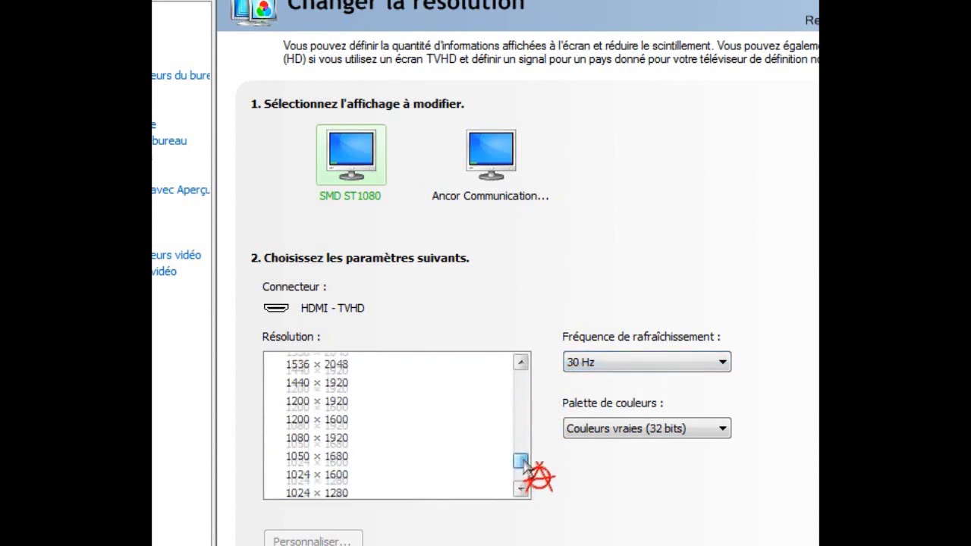
click(307, 402)
click(634, 363)
click(630, 377)
click(303, 401)
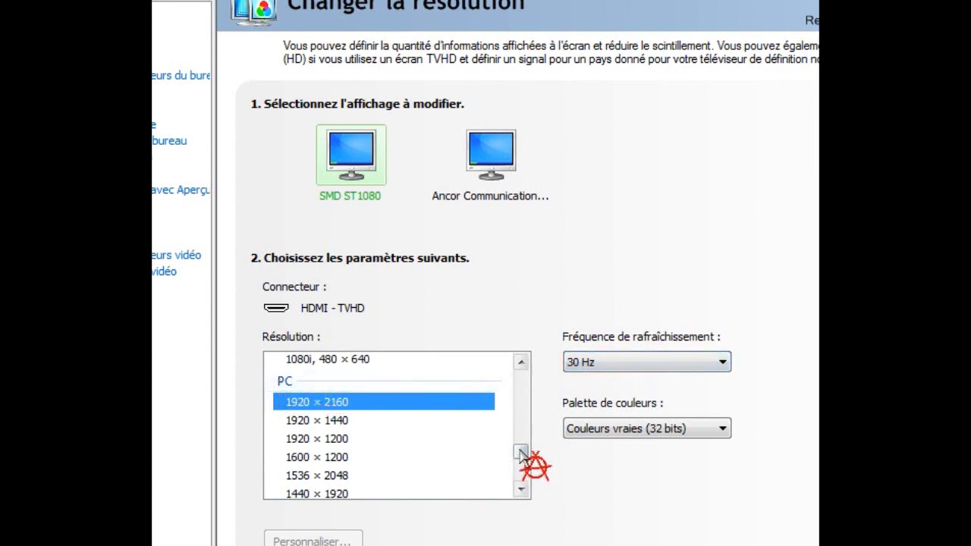
Select the HD, SD resolution 1080i, 480 × 640 and check its refresh rate options
scroll(523, 455, up, 1)
click(326, 408)
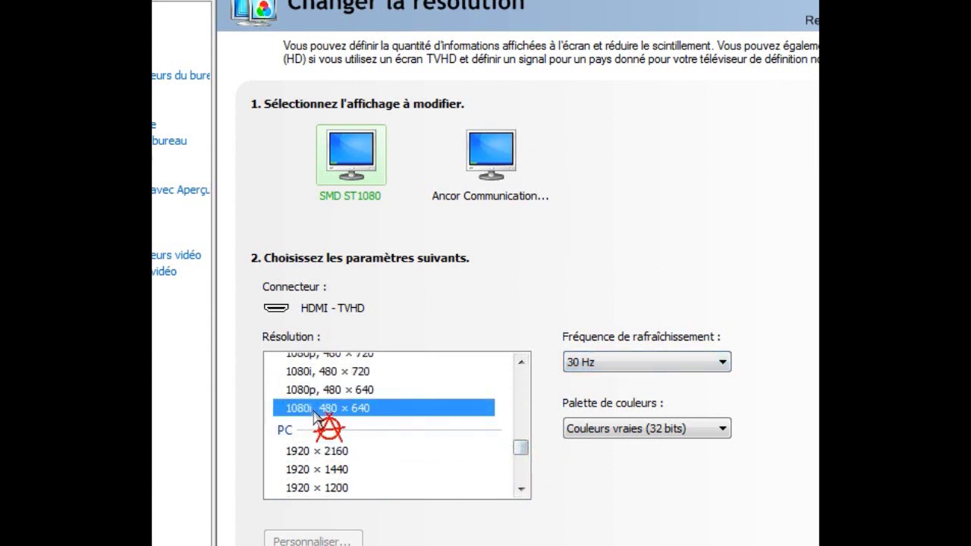
click(627, 363)
click(628, 379)
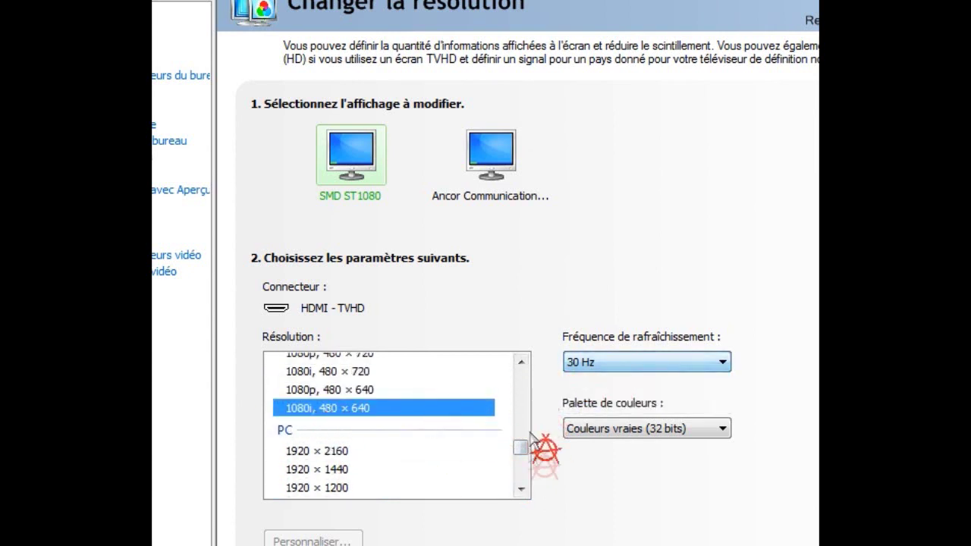
Select the HD, SD resolutions 1080i, 480 × 720 and 1080p, 576 × 720 in turn and look through the neighbouring entries
click(321, 373)
scroll(383, 391, up, 2)
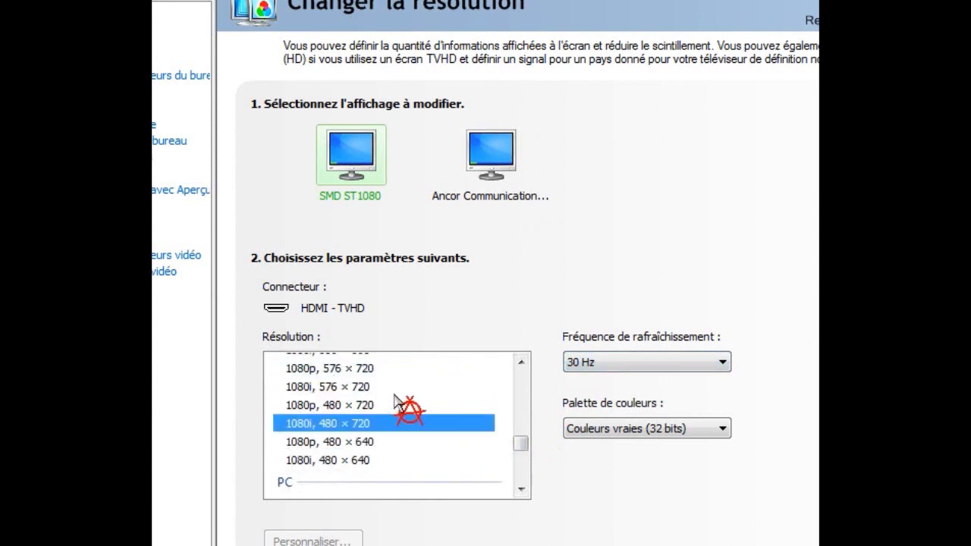
click(332, 419)
scroll(334, 421, up, 3)
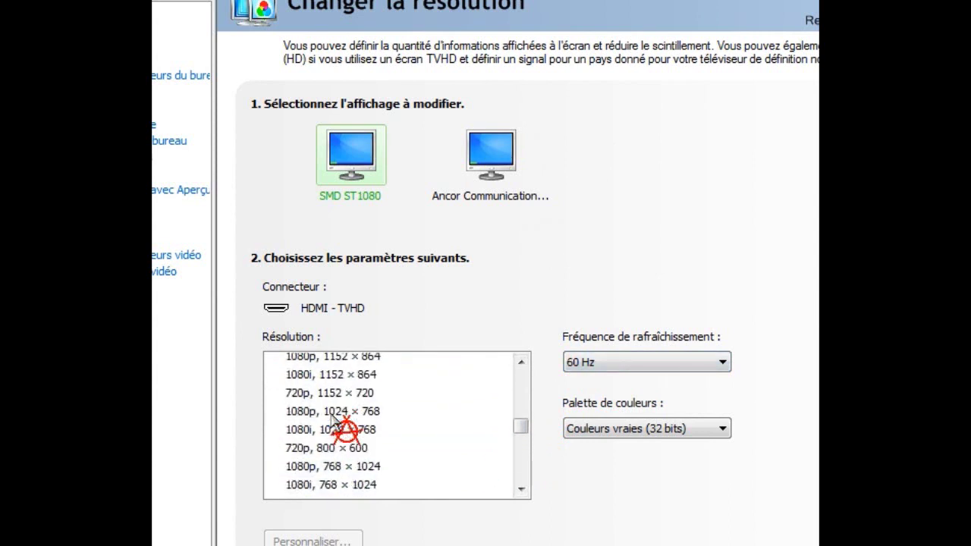
scroll(347, 445, down, 2)
scroll(391, 476, down, 1)
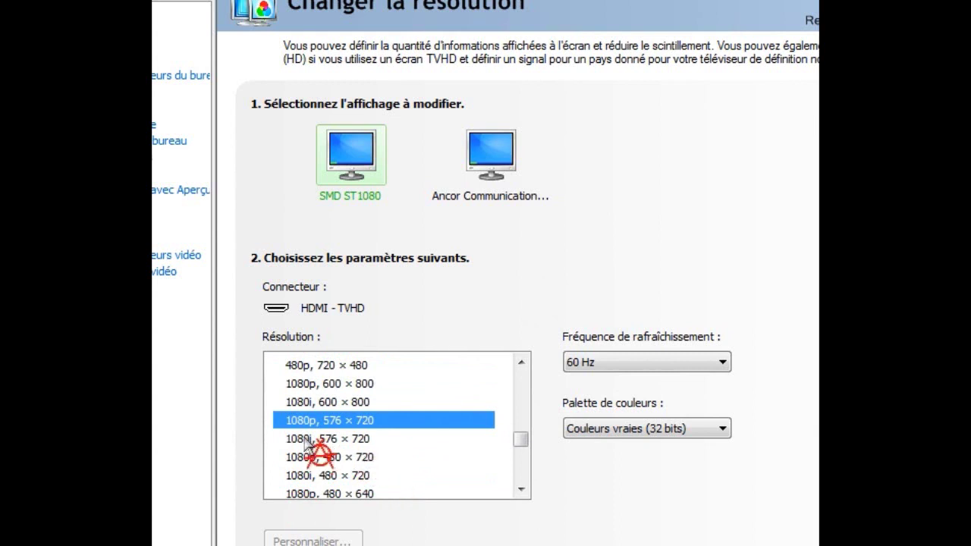
Compare the refresh rate options of the 1080i, 576 × 720 and 1080p, 576 × 720 resolutions
click(352, 440)
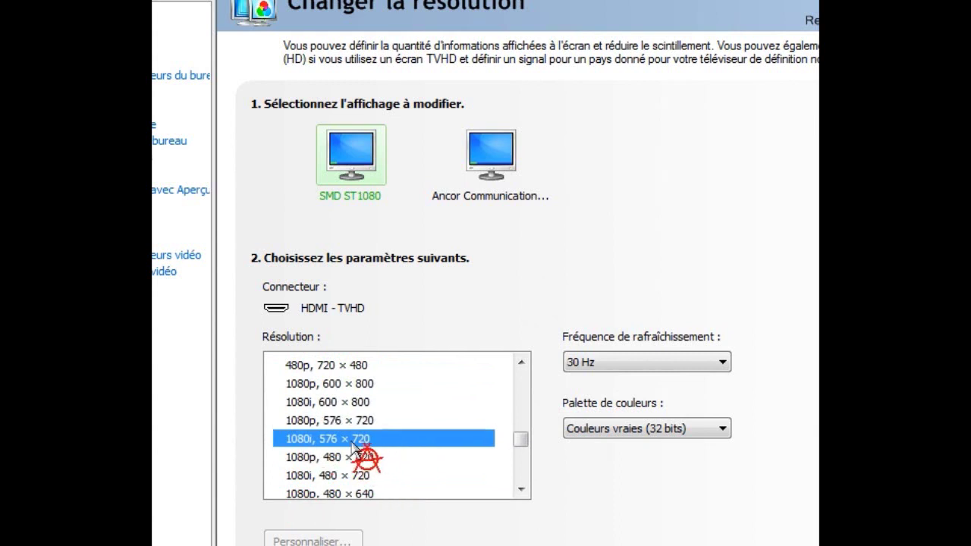
click(606, 363)
click(605, 363)
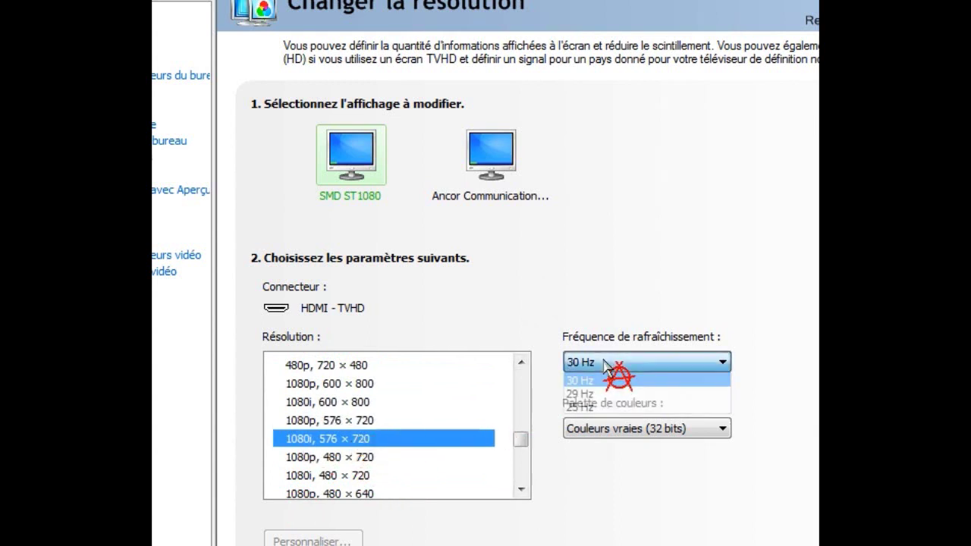
click(362, 422)
click(601, 363)
click(601, 372)
Select the 3D HD resolution 1080p, 1920 × 1080 for the SMD ST1080 and enable stereoscopic 3D in the 3D settings
drag(521, 438, 520, 379)
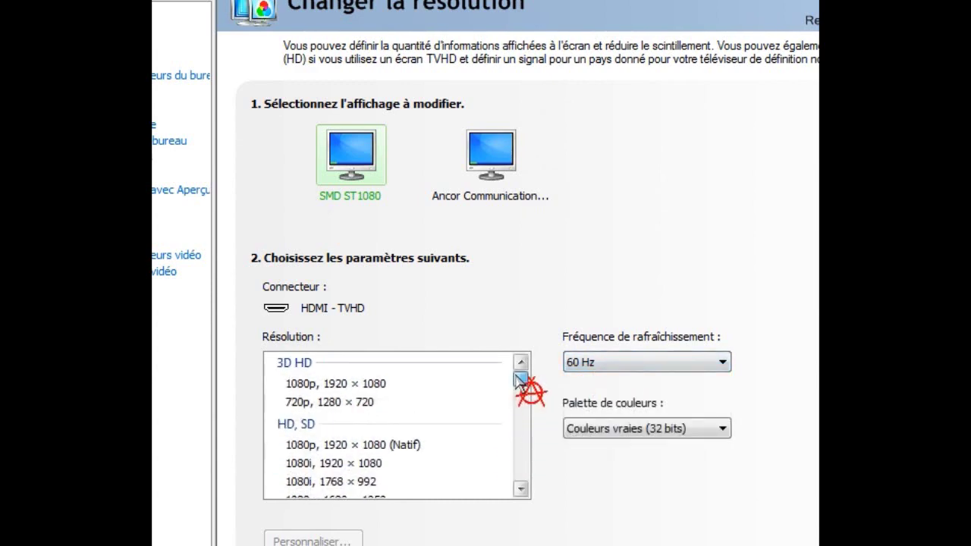
click(349, 383)
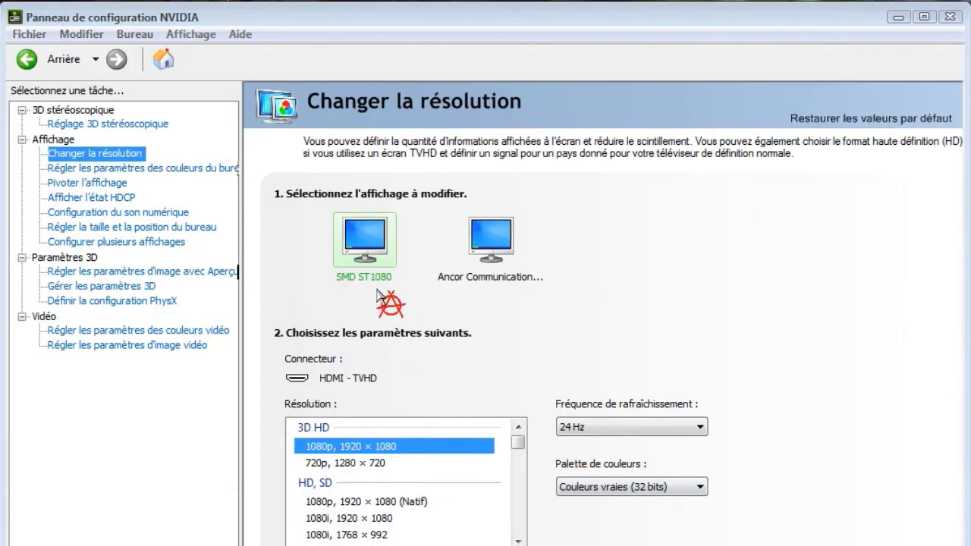
click(109, 126)
click(331, 221)
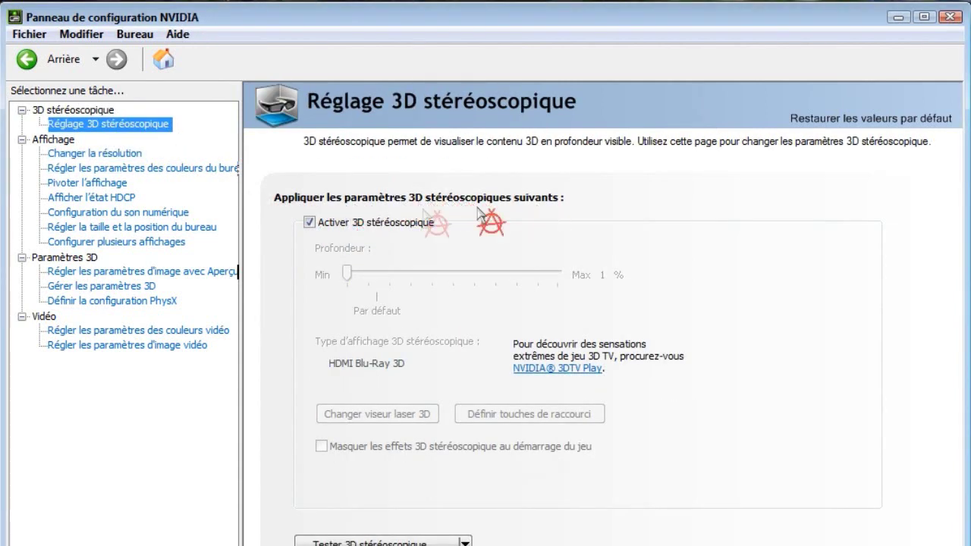